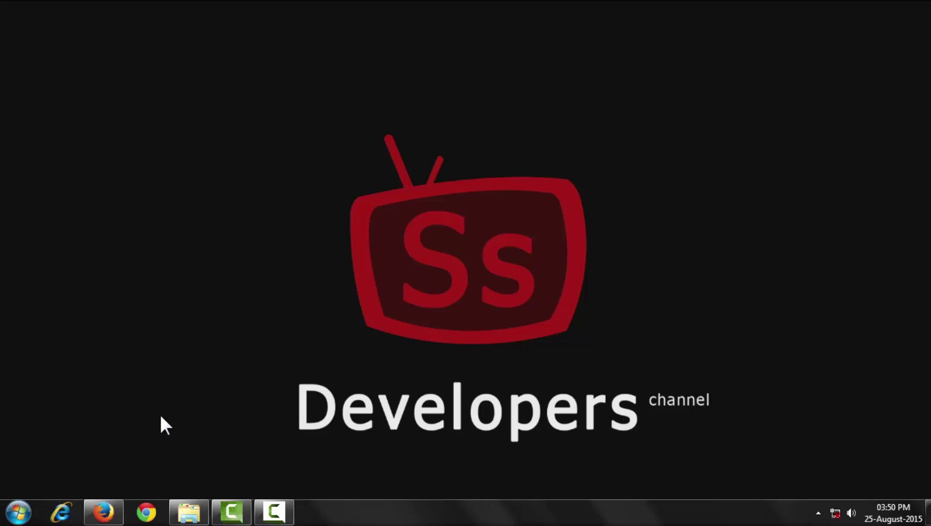
- Look over the FileHippo CutePDF Writer page, then minimize the browser to reveal the desktop
click(102, 514)
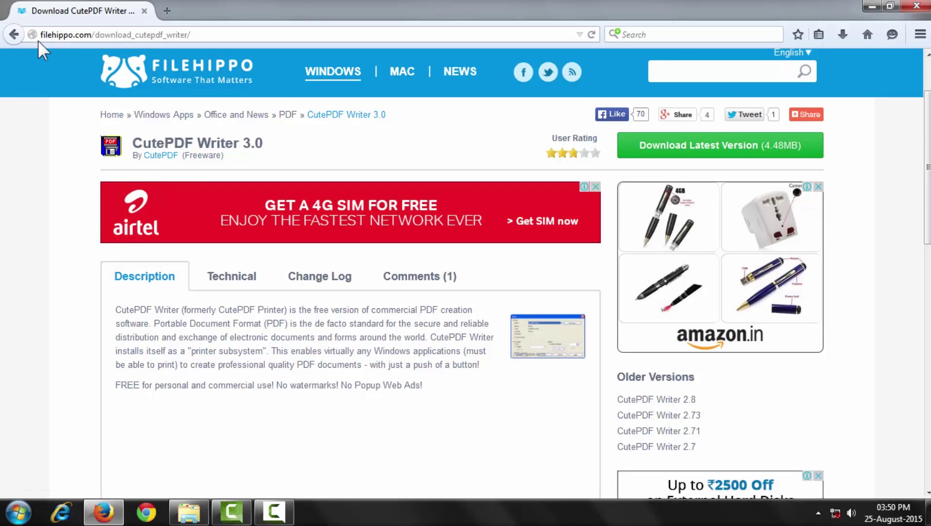
drag(40, 34, 201, 34)
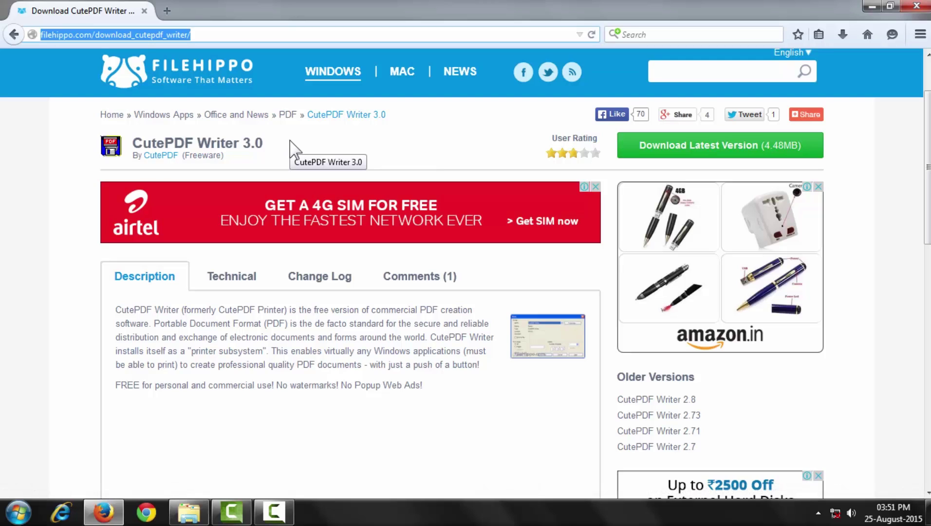
click(65, 207)
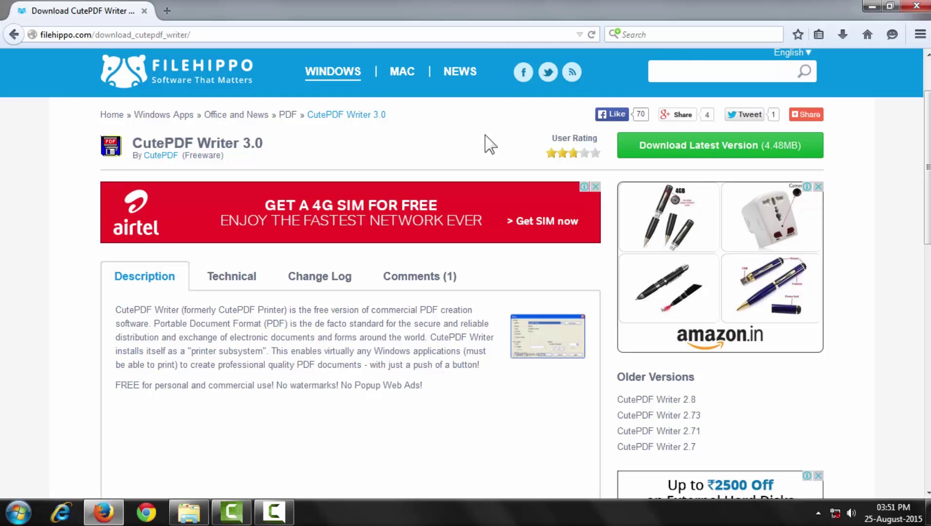
click(872, 8)
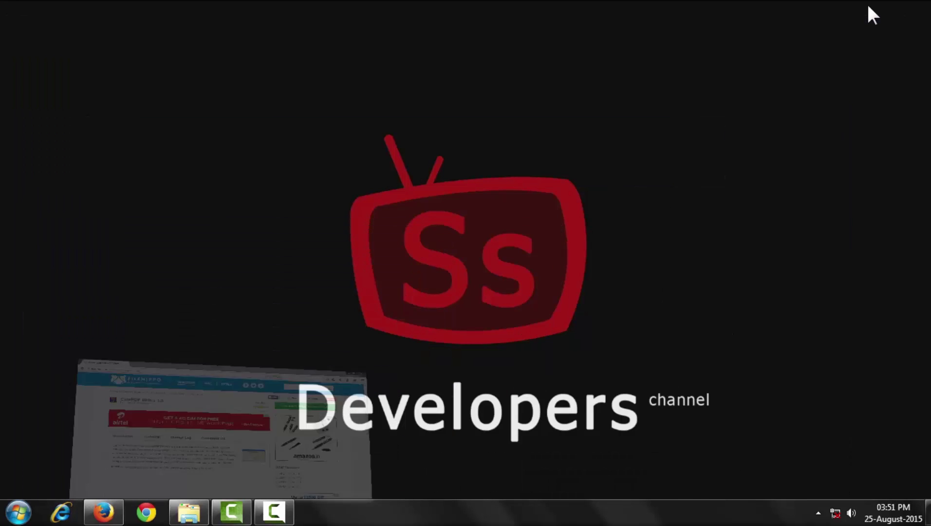
- Print logo2 from New folder (2) to CutePDF Writer and save the PDF there
click(188, 512)
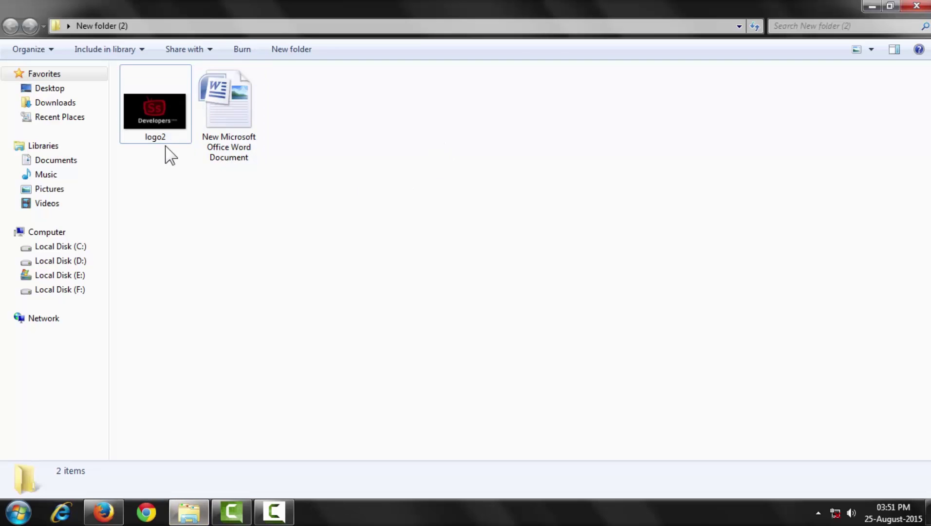
click(154, 108)
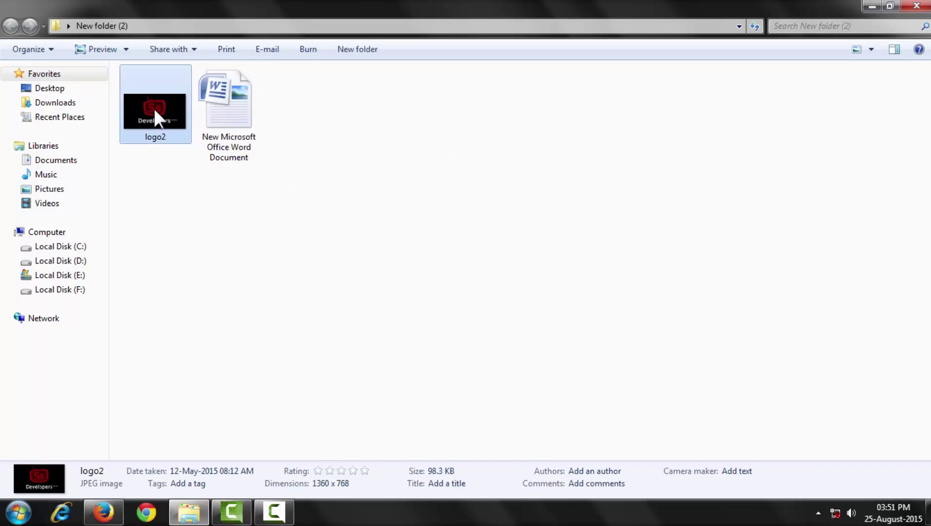
right_click(151, 94)
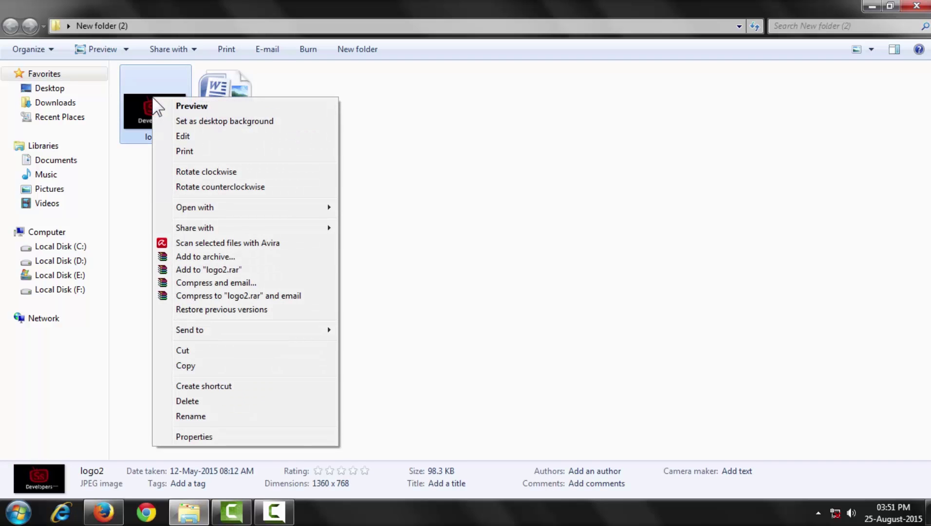
click(193, 151)
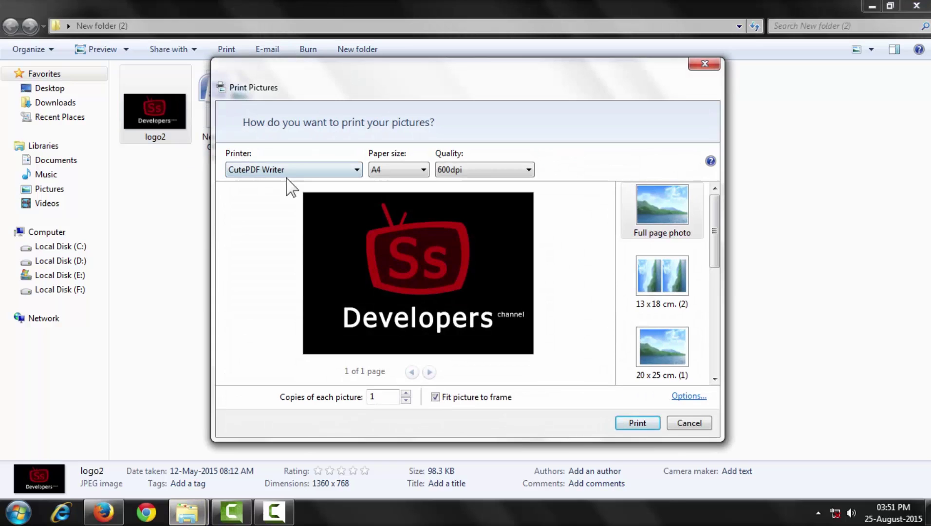
click(279, 171)
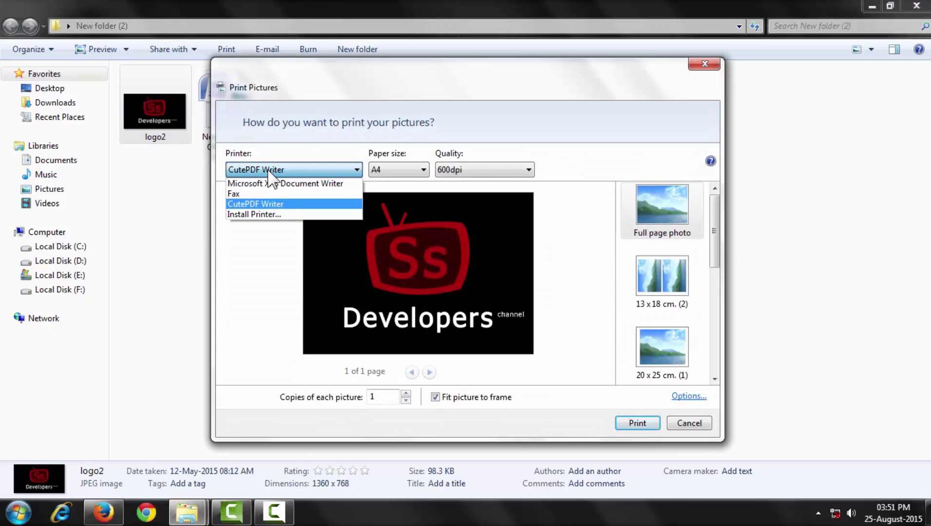
click(242, 205)
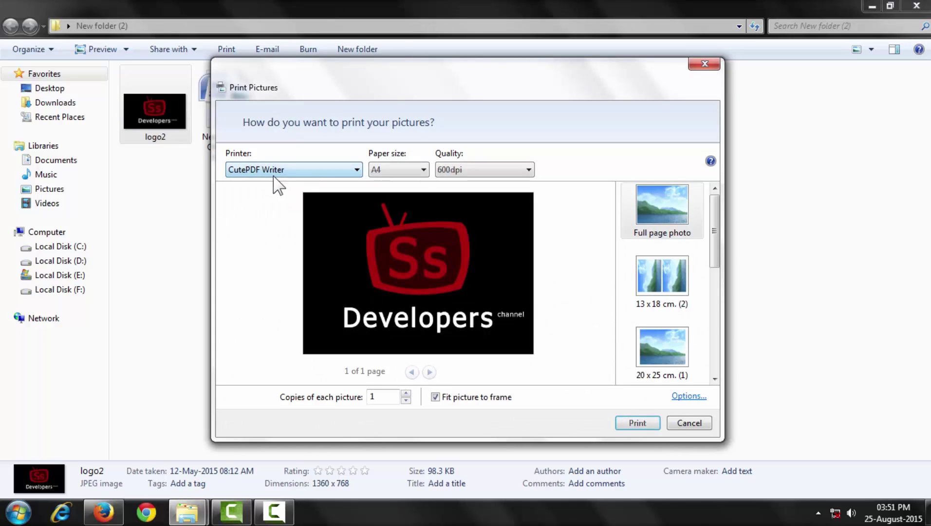
click(638, 424)
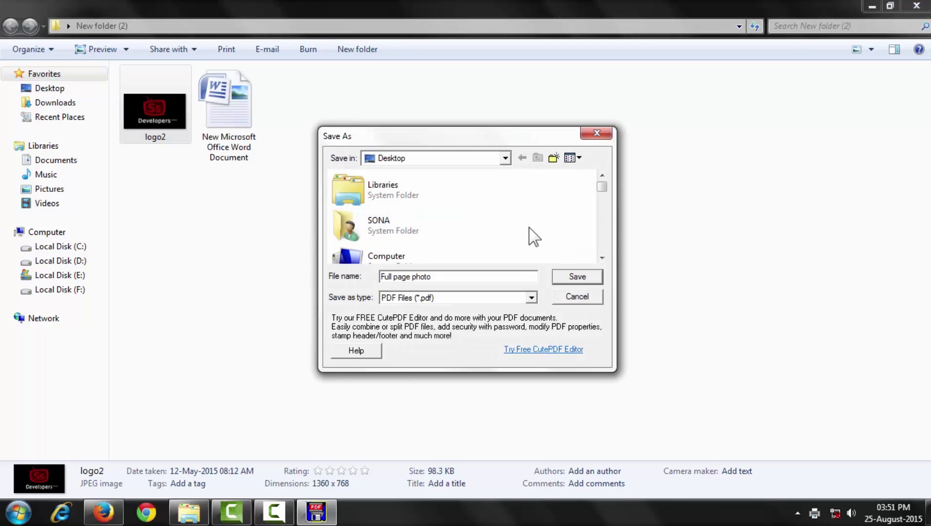
scroll(527, 227, down, 2)
scroll(527, 228, down, 2)
scroll(527, 228, down, 2)
scroll(524, 226, down, 2)
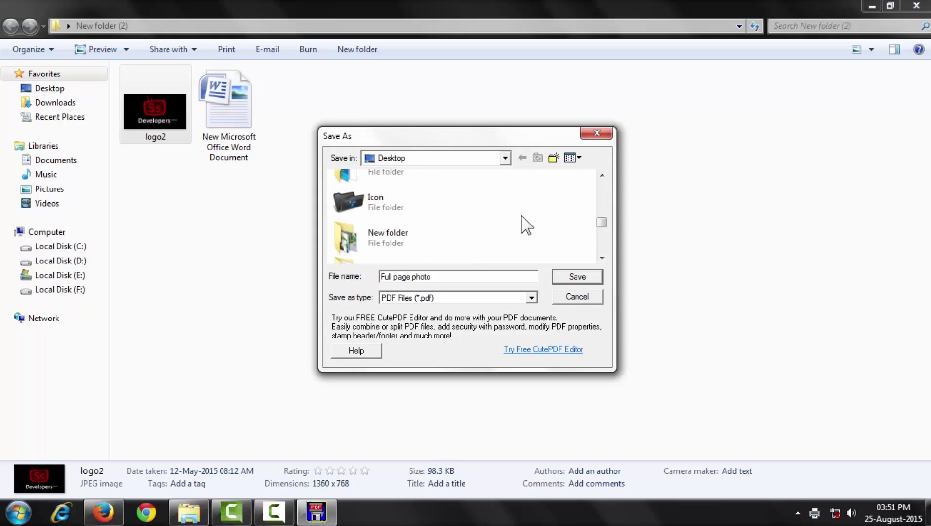
scroll(433, 239, down, 2)
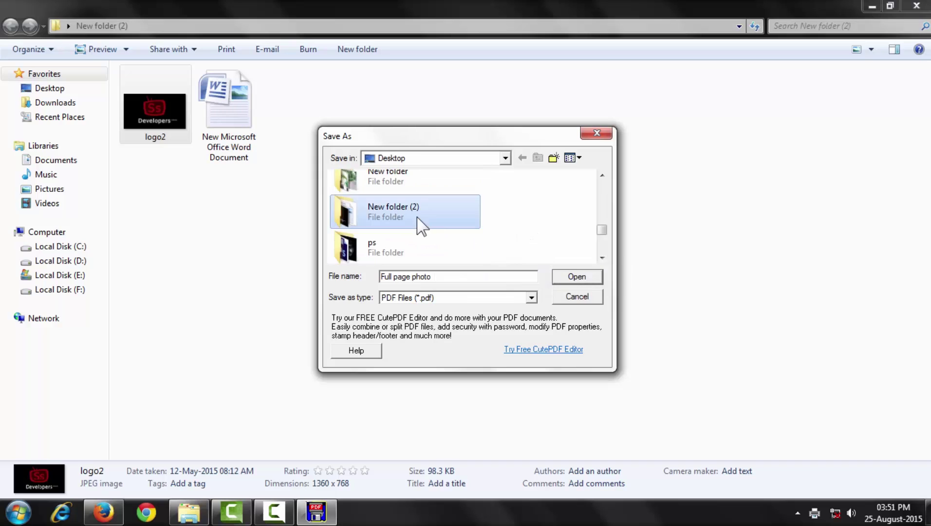
double_click(422, 222)
click(576, 278)
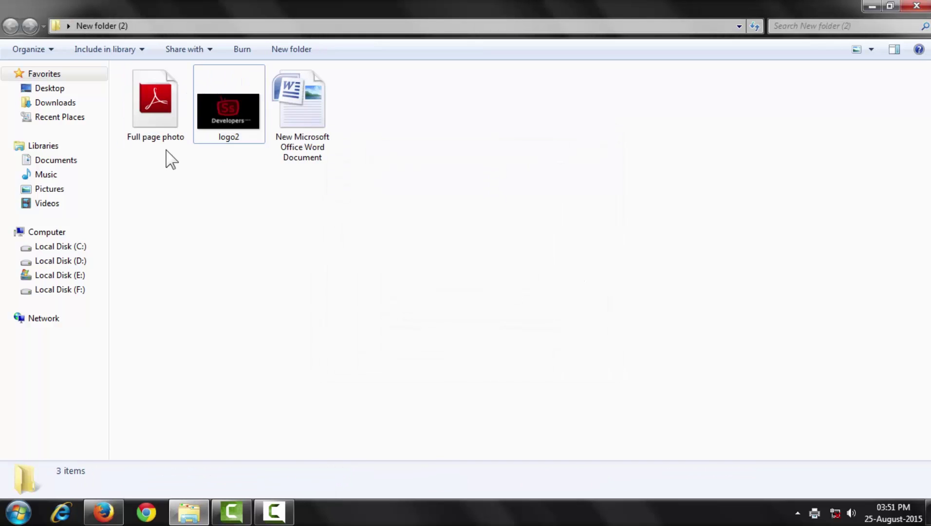
- Open Full page photo.pdf in Adobe Reader to check the full-page Ss Developers logo, then close Reader
click(156, 107)
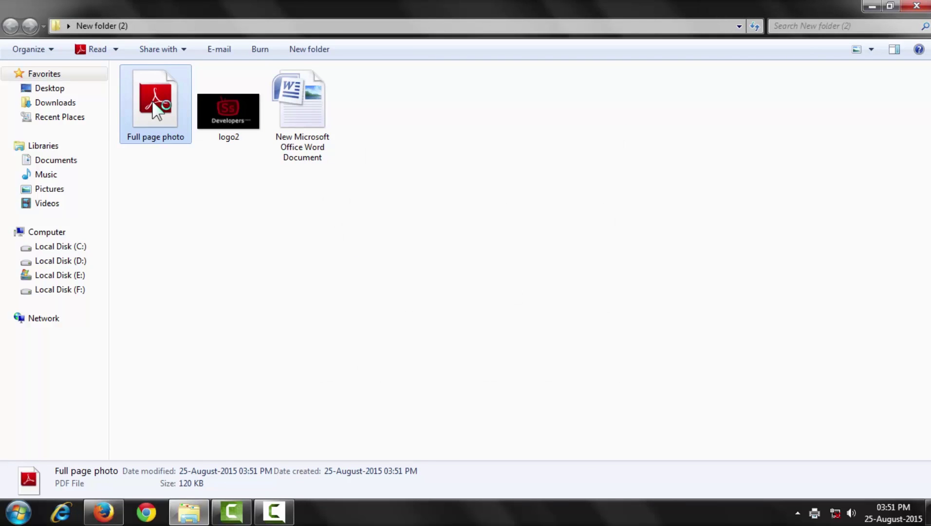
double_click(156, 108)
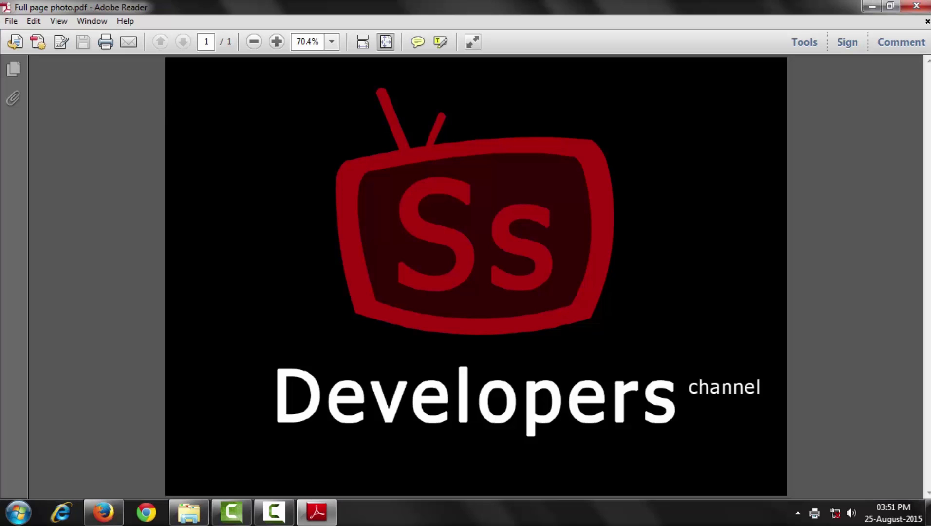
click(916, 6)
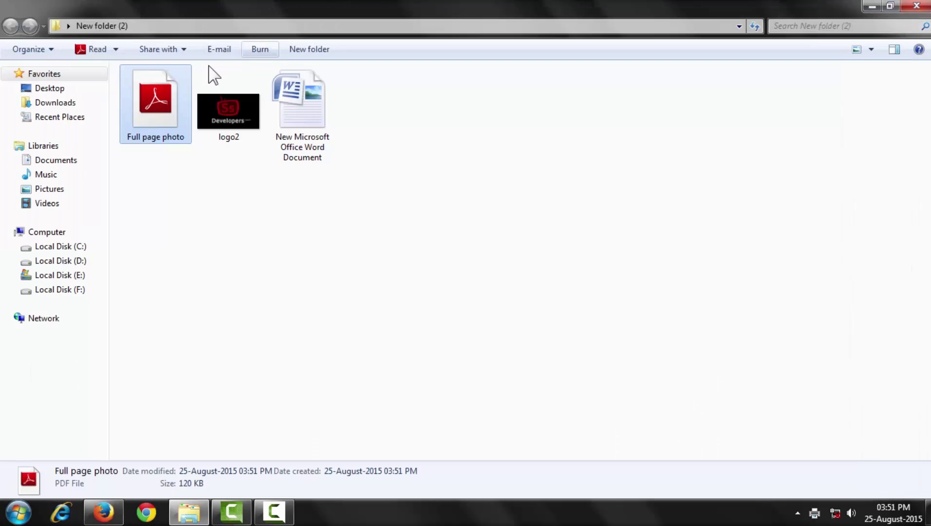
double_click(162, 107)
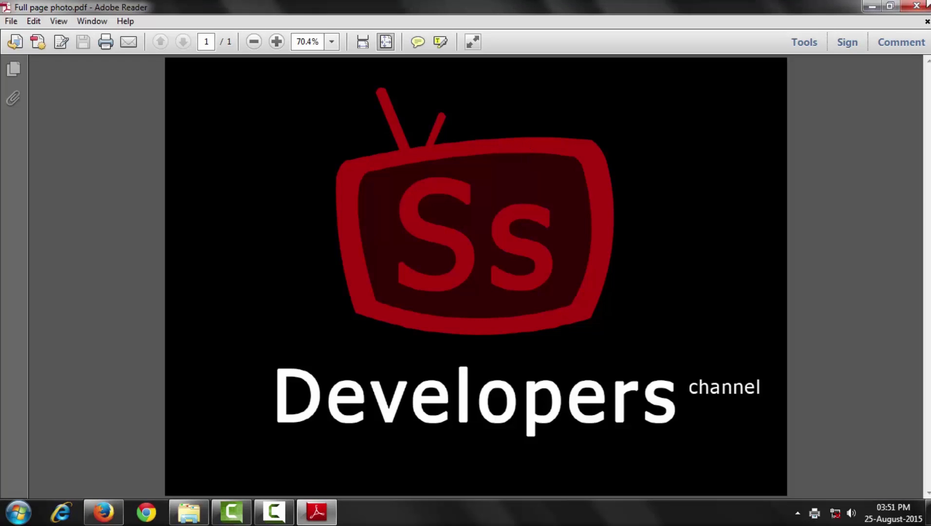
key(alt+F4)
click(255, 167)
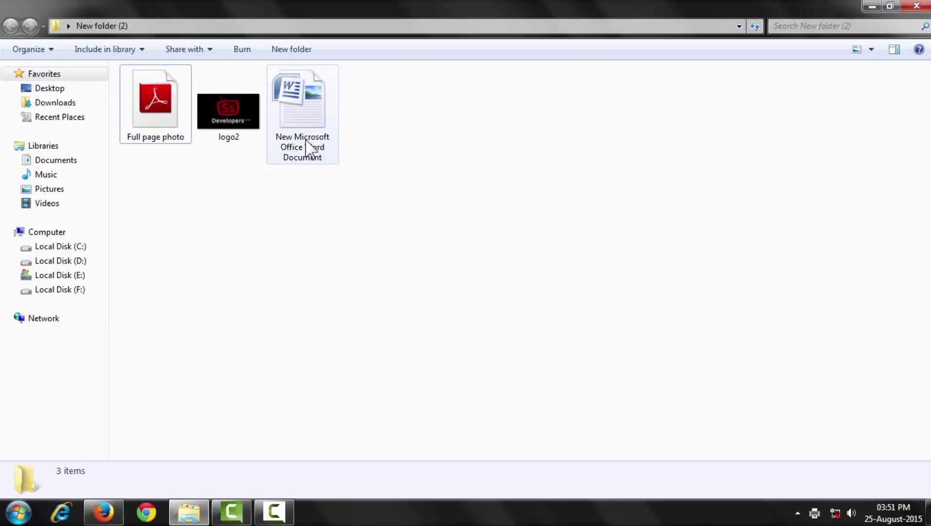
- Open the SSdevelopers Channel Word file, print it to CutePDF Writer, save the PDF, and minimize Word
double_click(311, 121)
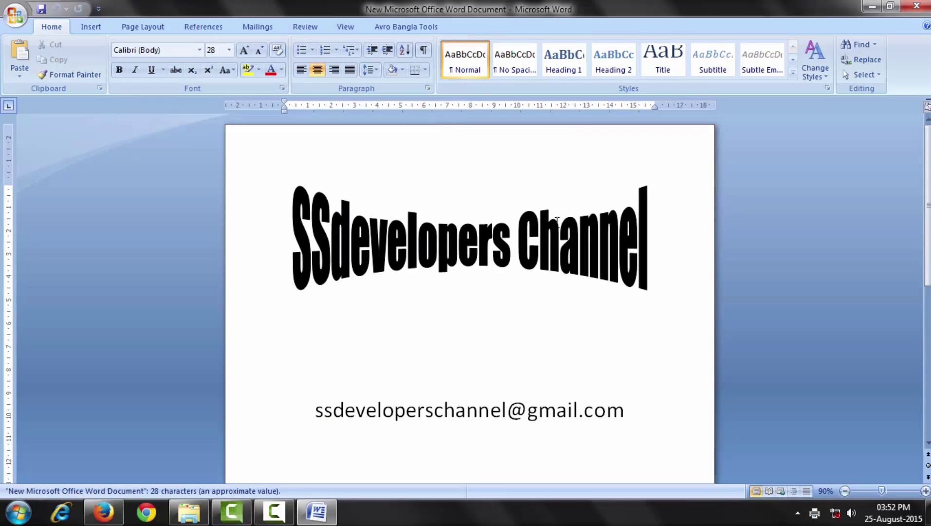
scroll(560, 230, down, 2)
scroll(559, 230, down, 3)
scroll(548, 299, down, 2)
scroll(549, 299, up, 6)
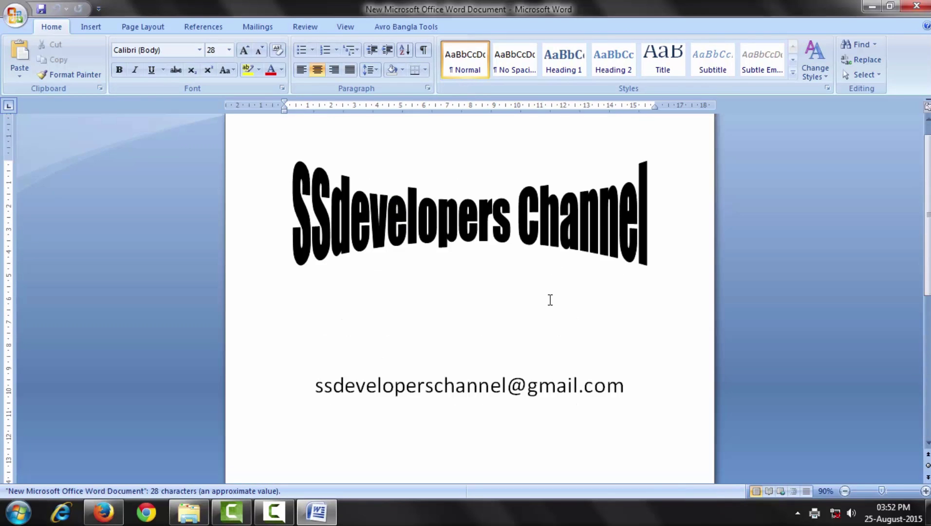
scroll(377, 187, up, 1)
click(15, 15)
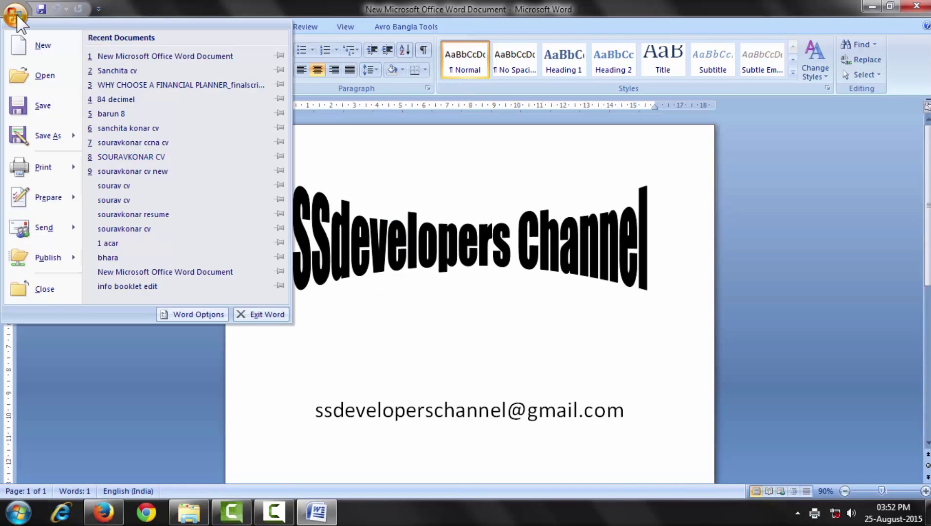
mouse_move(43, 168)
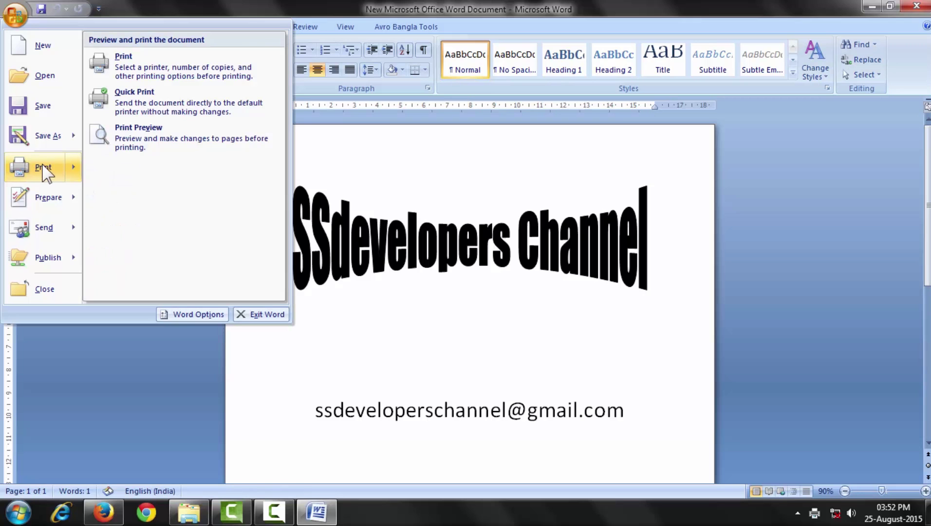
click(297, 164)
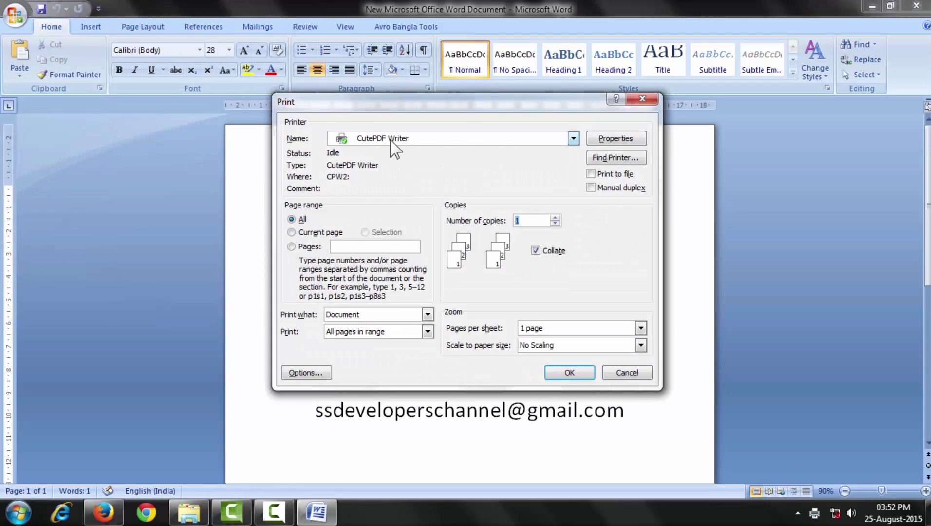
click(569, 373)
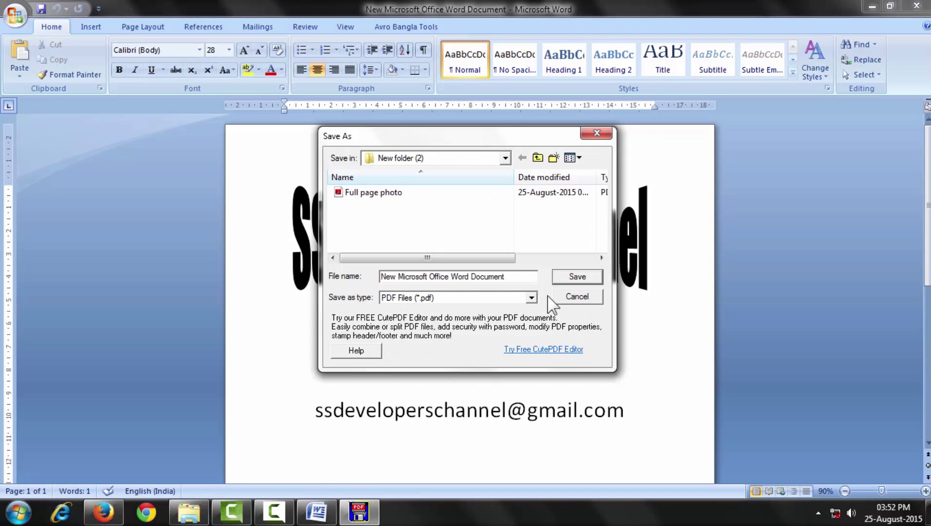
click(574, 277)
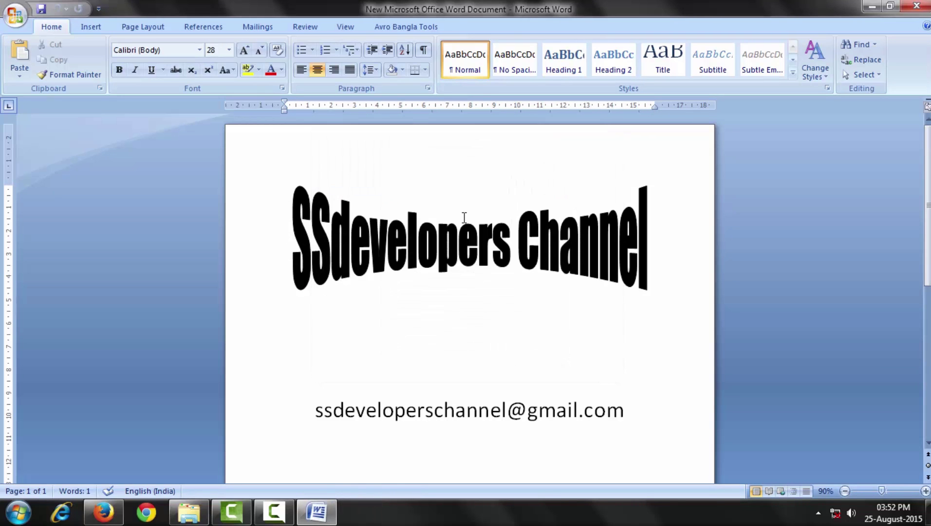
click(873, 8)
- Open the New Microsoft Office Word Document PDF in Adobe Reader, check its text, then close Reader
click(381, 176)
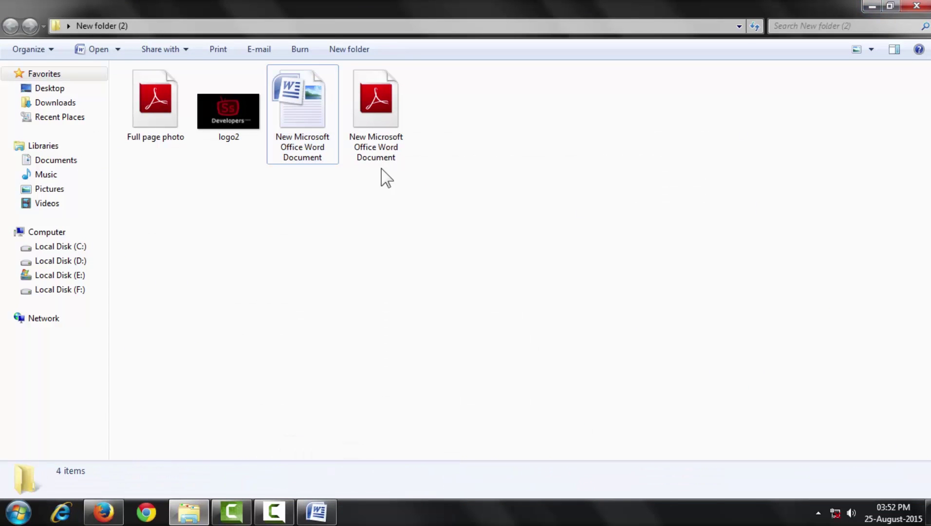
click(386, 131)
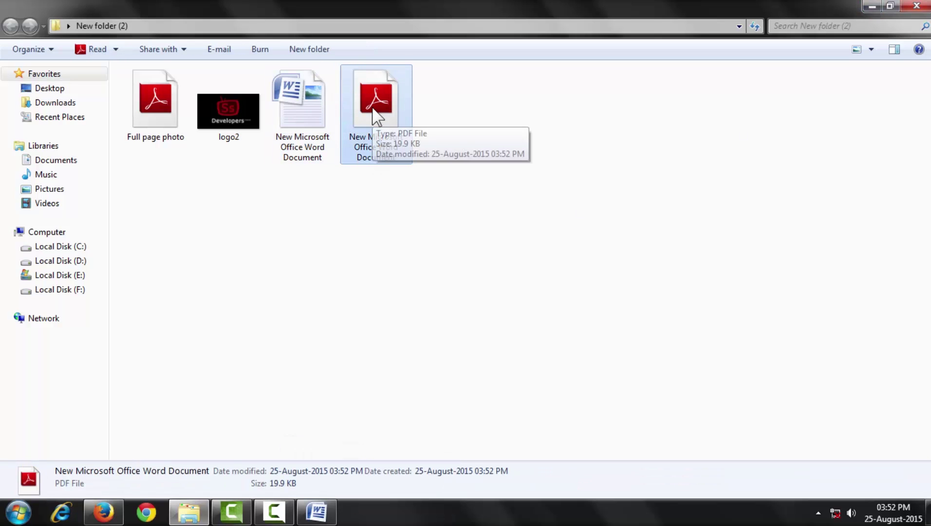
double_click(381, 116)
scroll(678, 277, down, 2)
scroll(682, 280, down, 2)
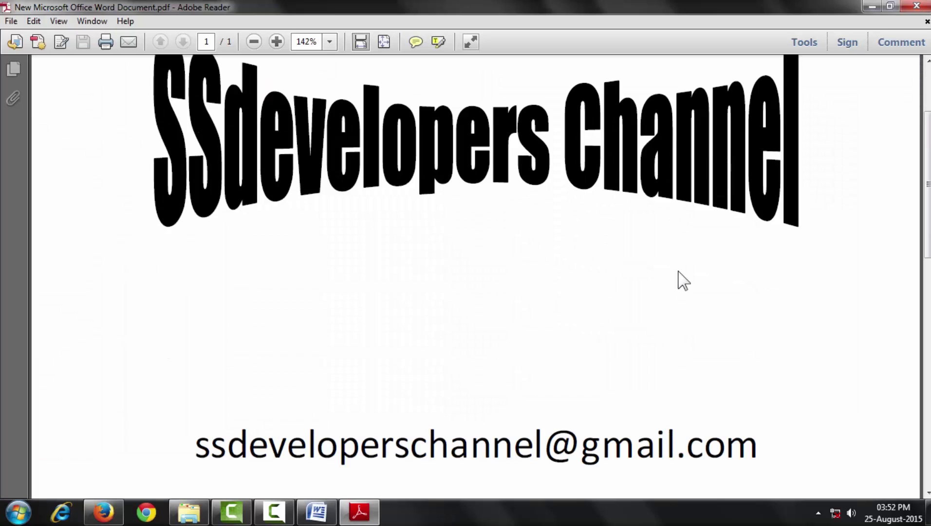
scroll(682, 280, down, 3)
scroll(677, 268, down, 2)
scroll(678, 280, down, 1)
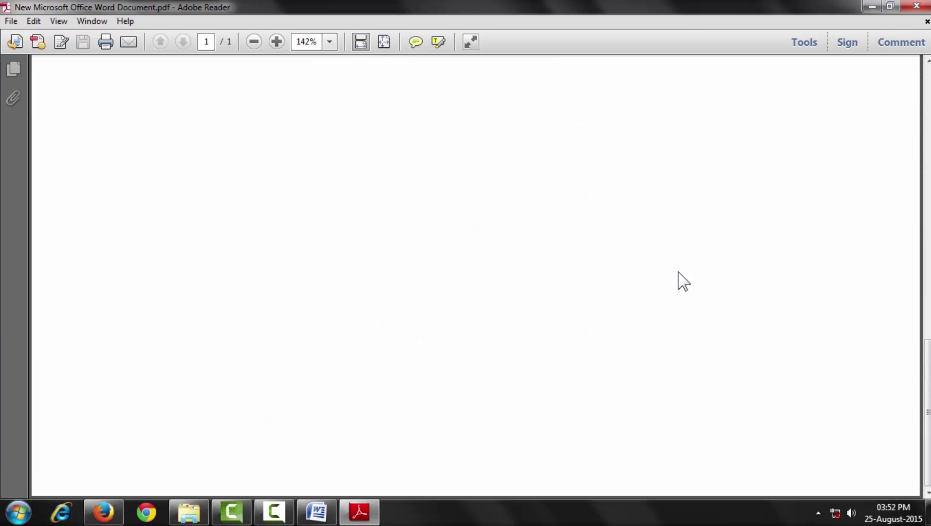
scroll(677, 297, up, 3)
scroll(675, 294, up, 3)
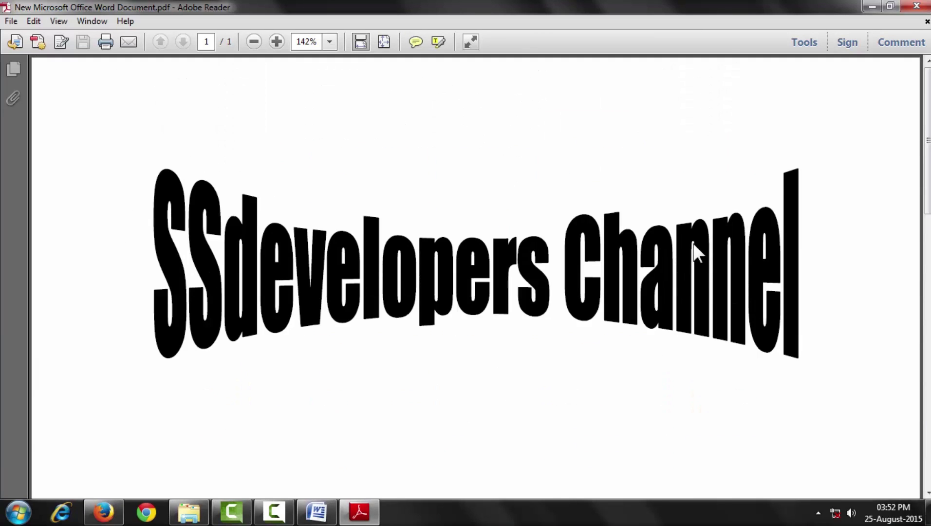
click(916, 6)
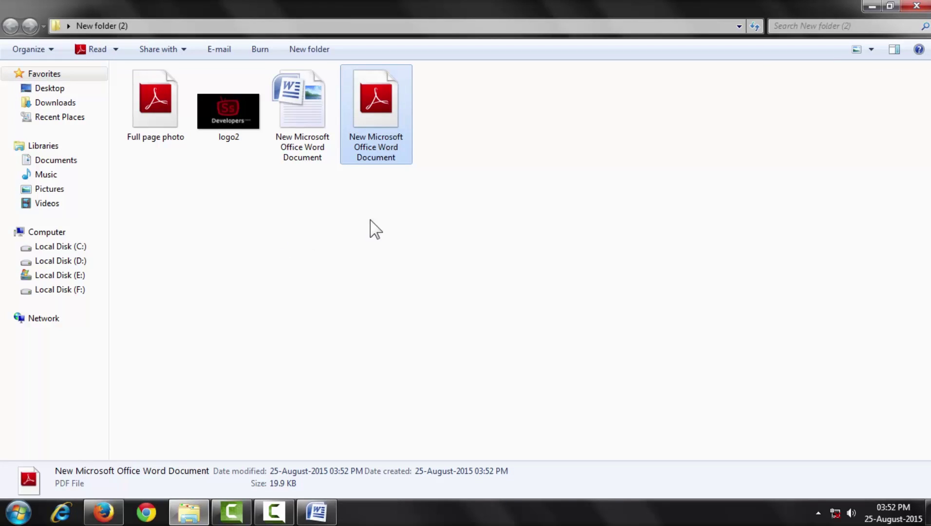
- Deselect the PDF and minimize the folder window to show the Ss Developers wallpaper
click(386, 196)
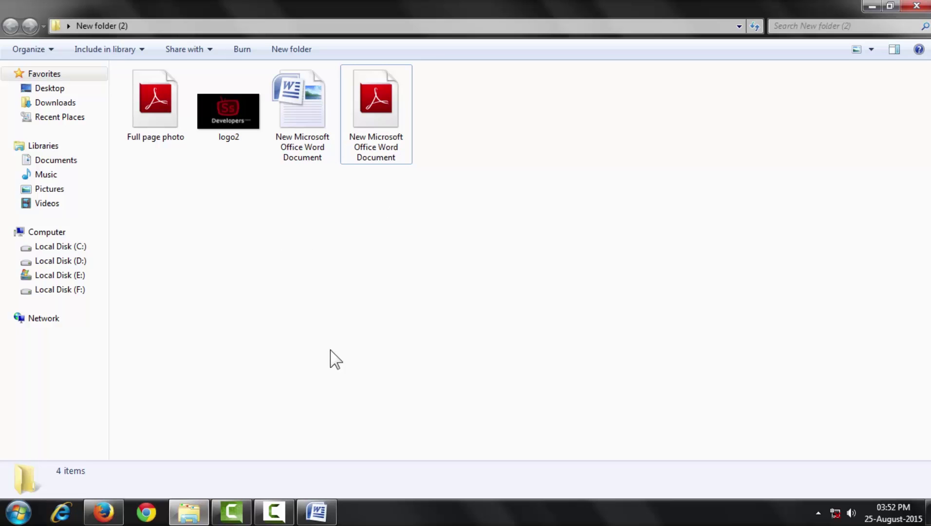
click(870, 7)
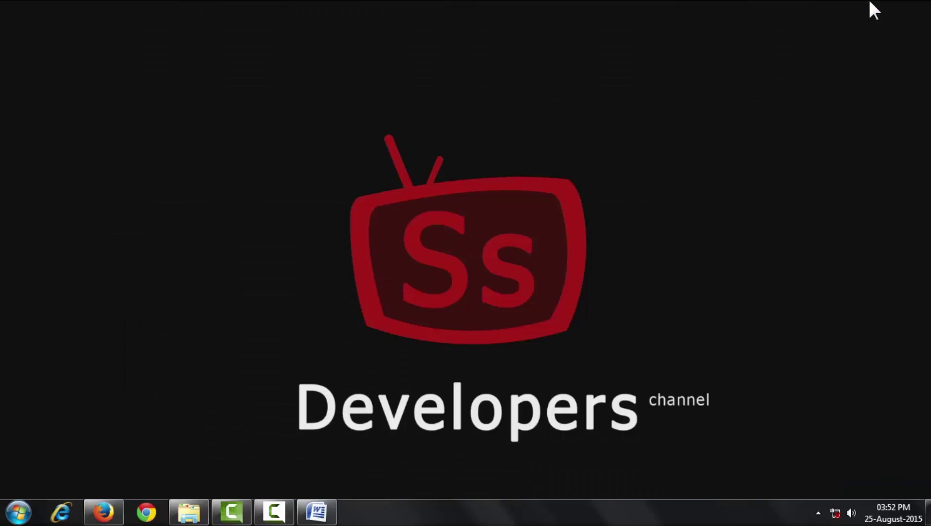